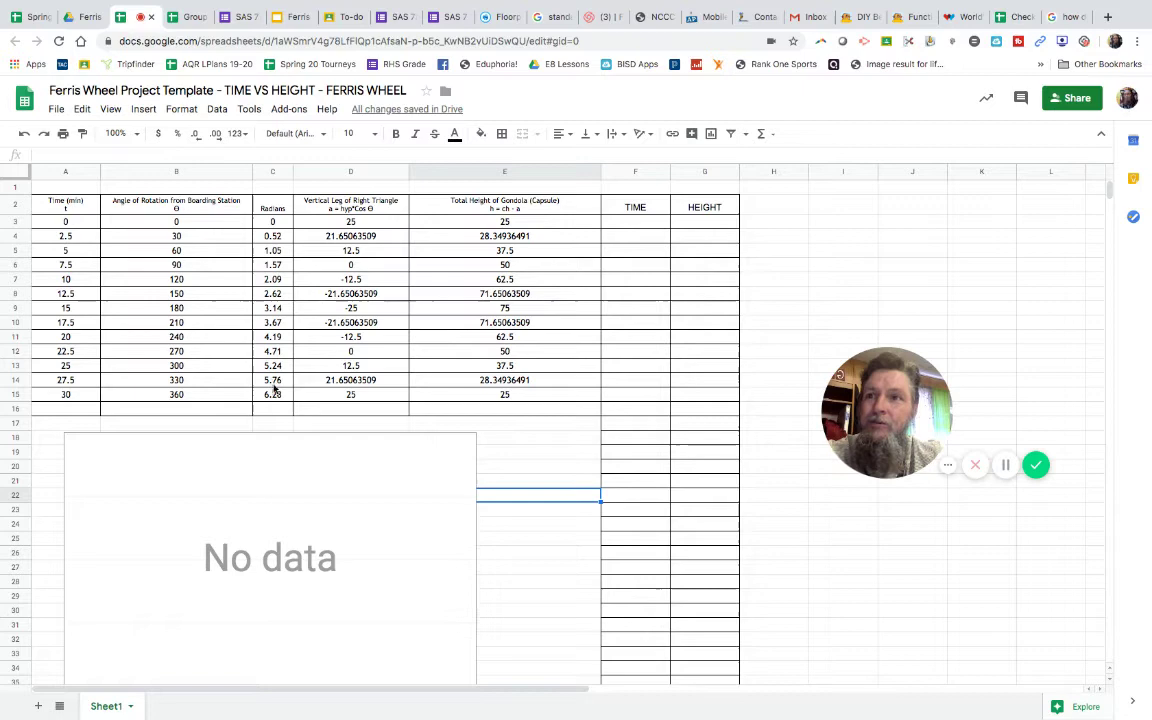
- Inspect the radians formula in C3, the angle in B3 and the vertical leg formula in D3
click(274, 223)
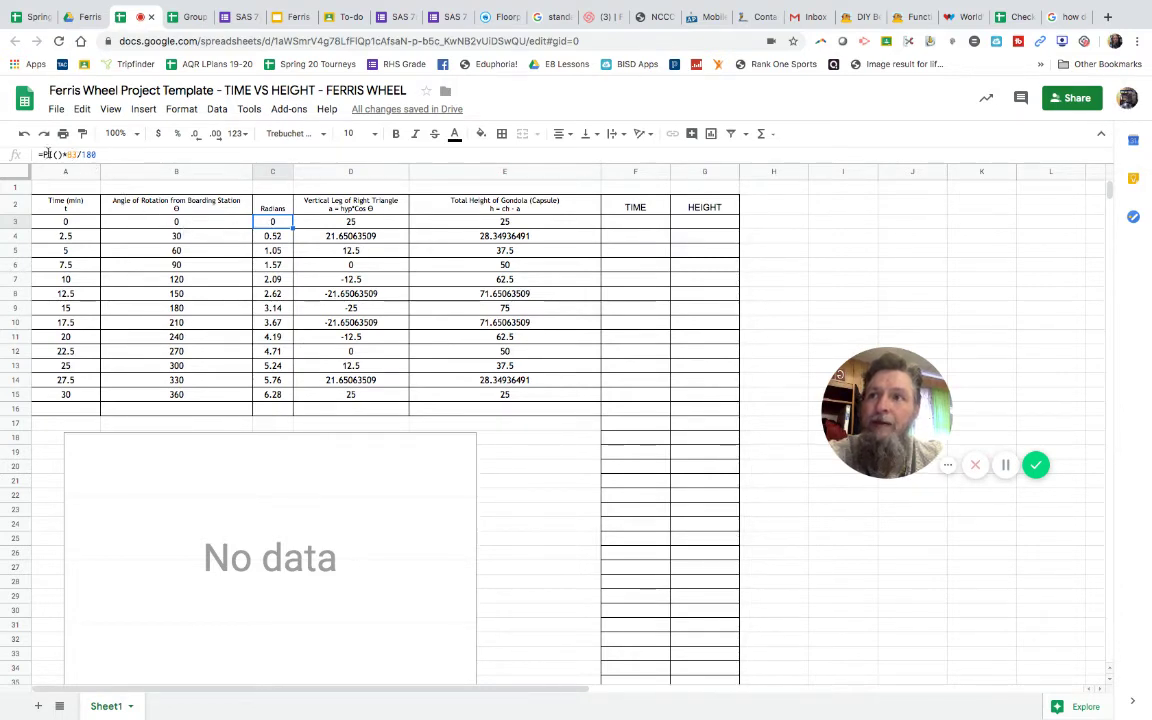
click(100, 154)
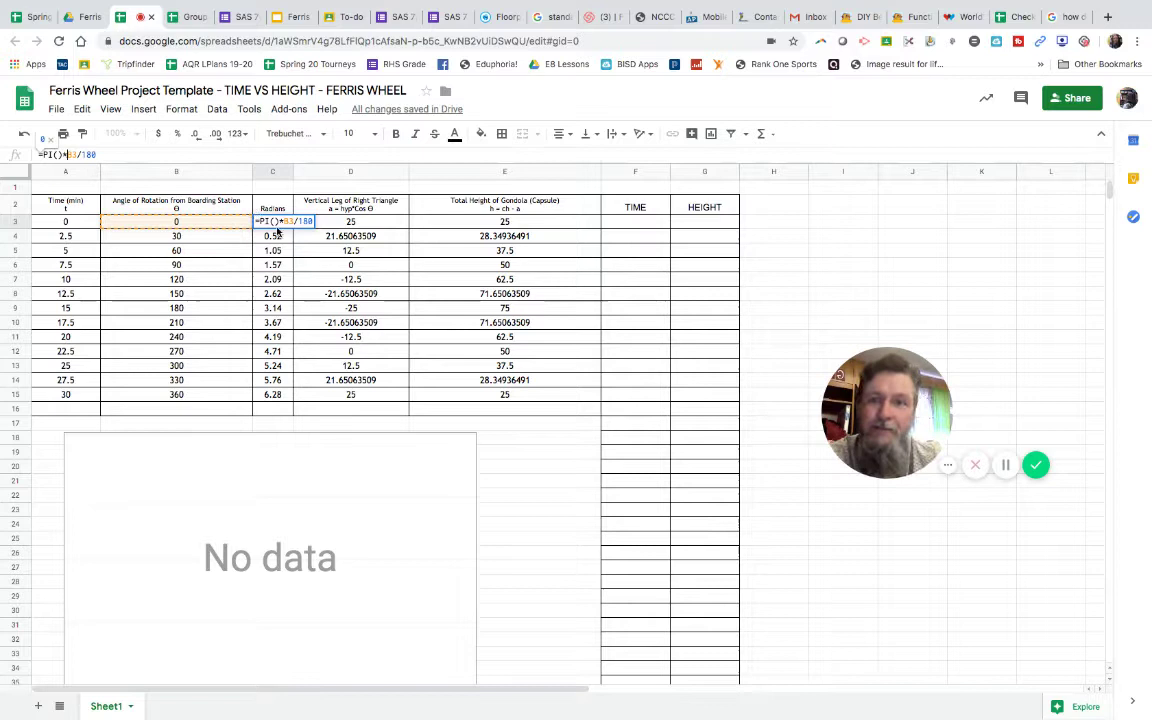
key(Return)
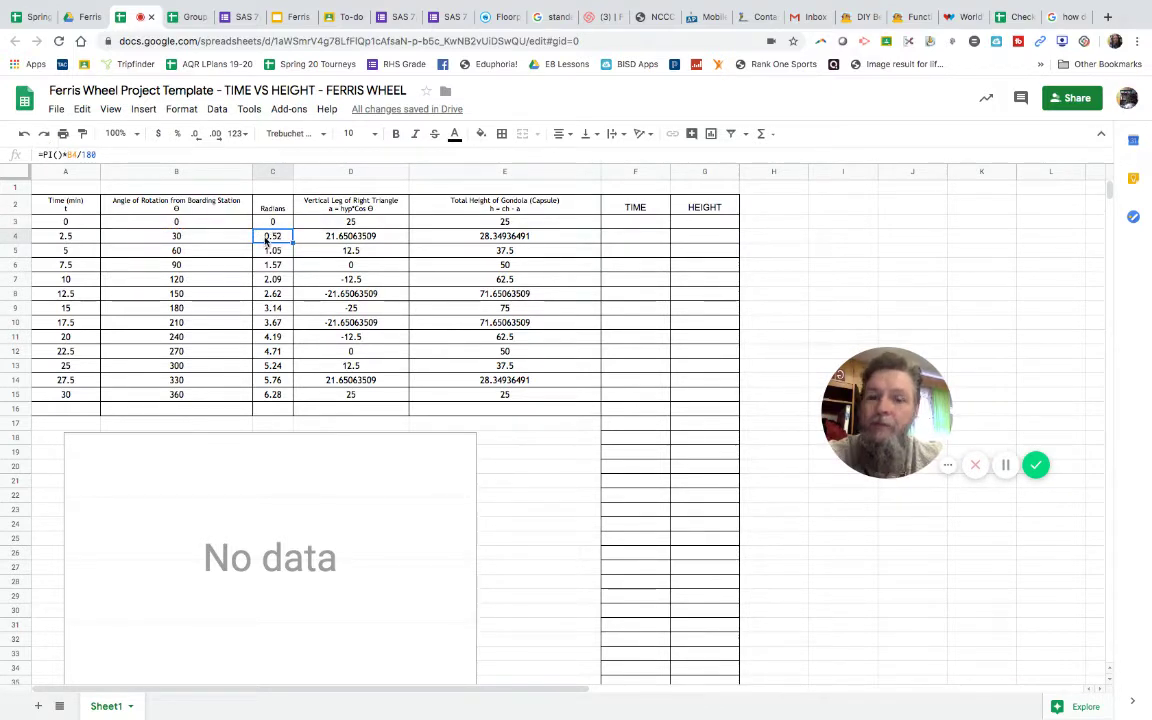
key(Up)
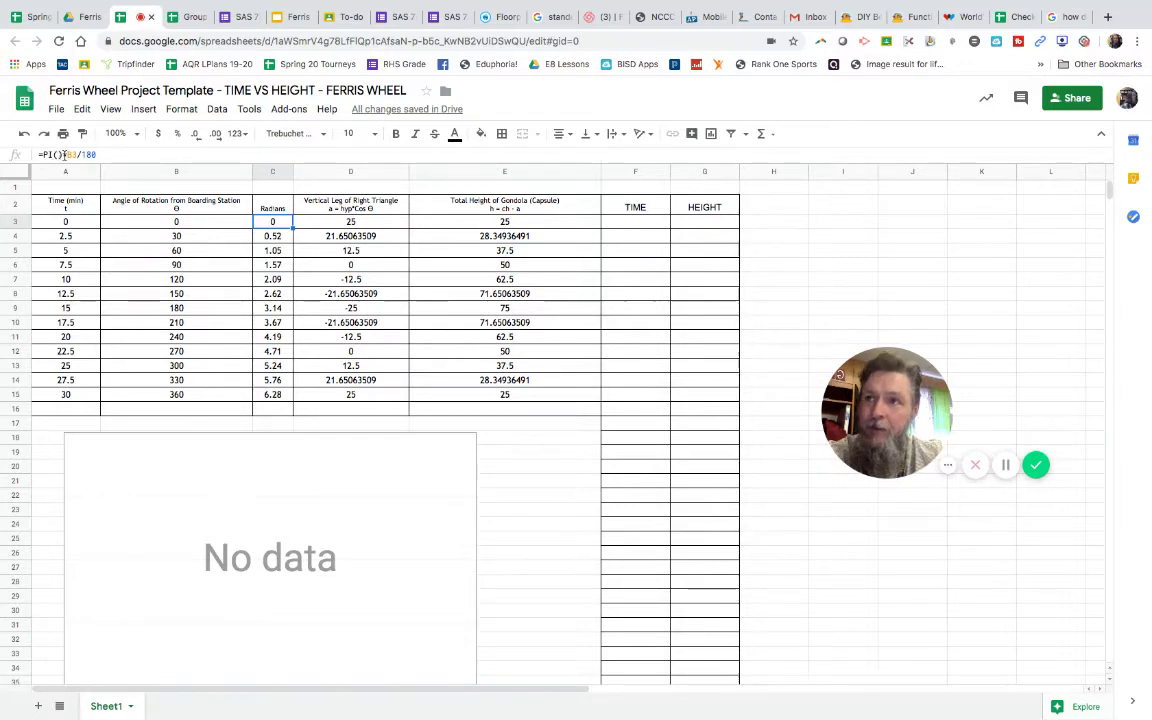
click(185, 222)
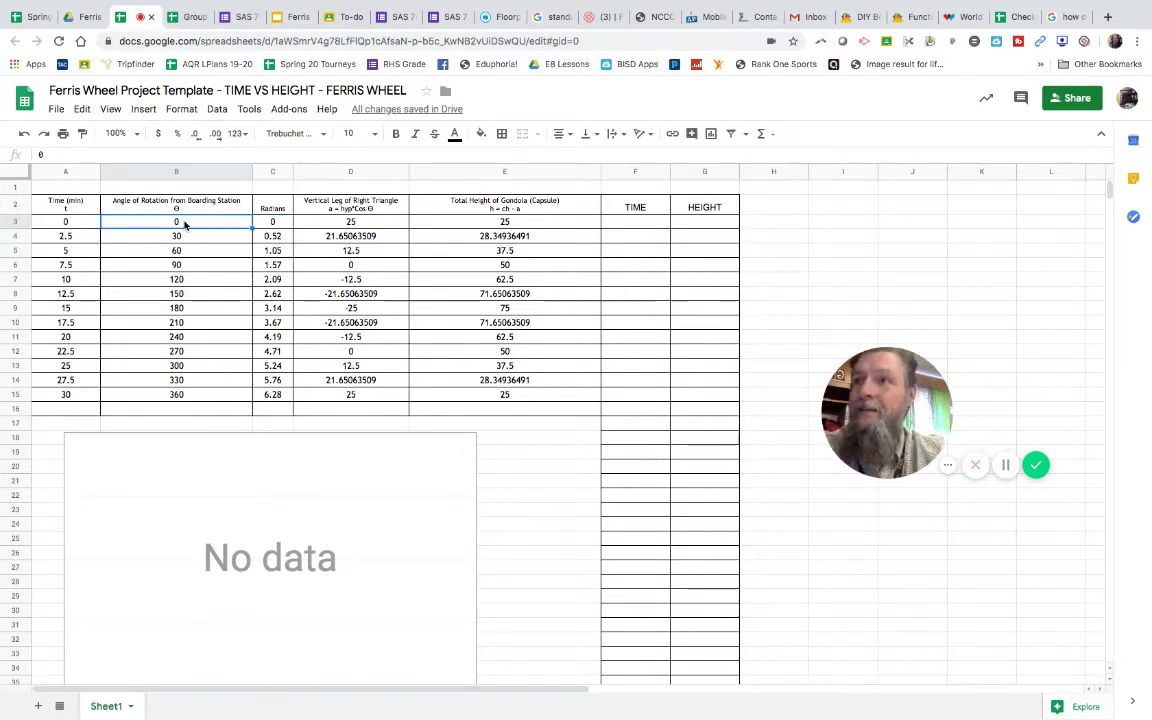
click(272, 224)
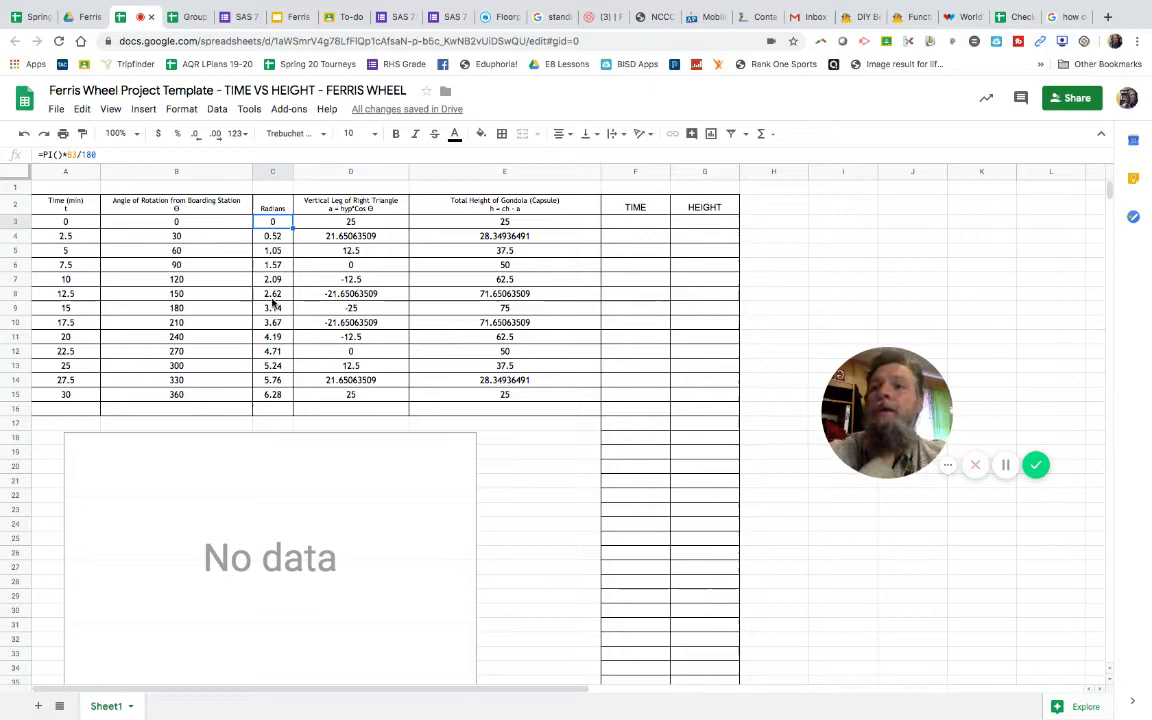
click(350, 222)
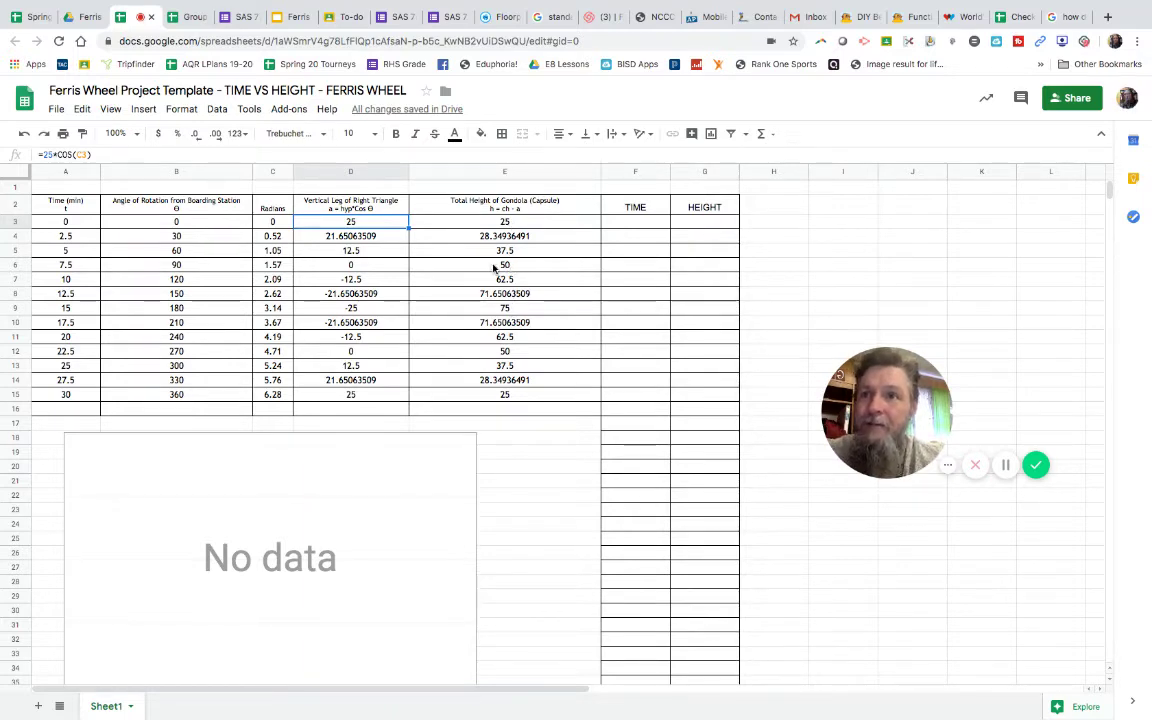
- Link F3 to =A3 (time 0) and G3 to =E3 (height 25)
click(635, 224)
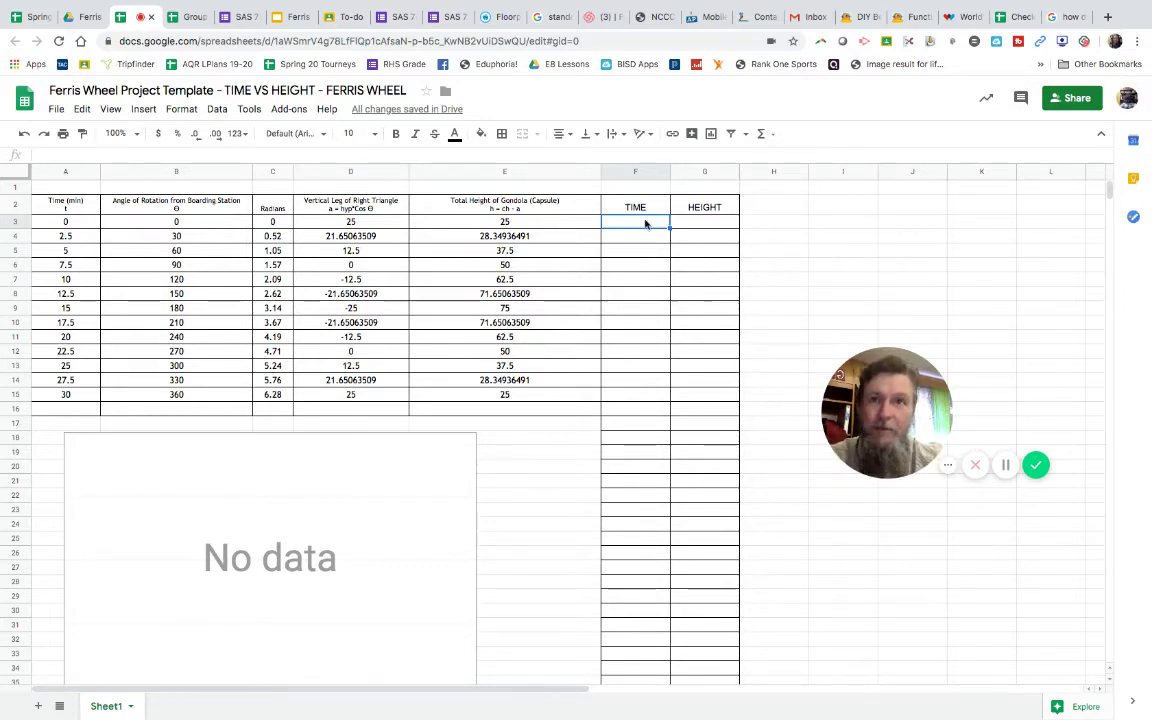
text(=)
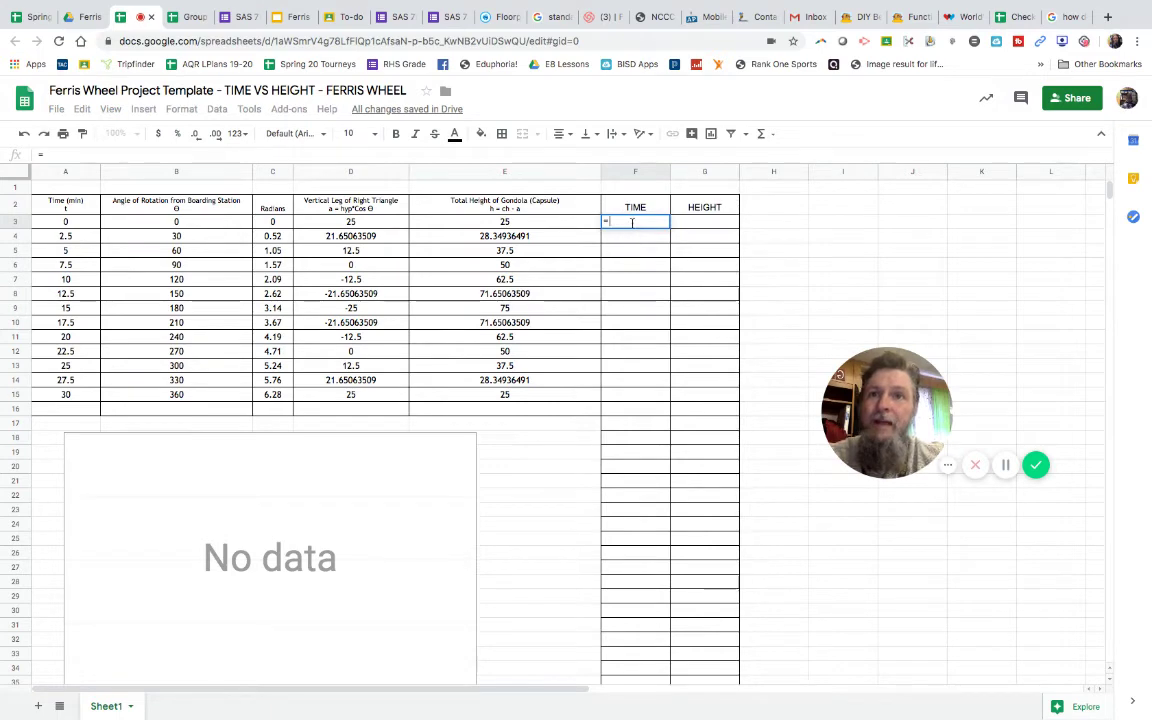
click(70, 223)
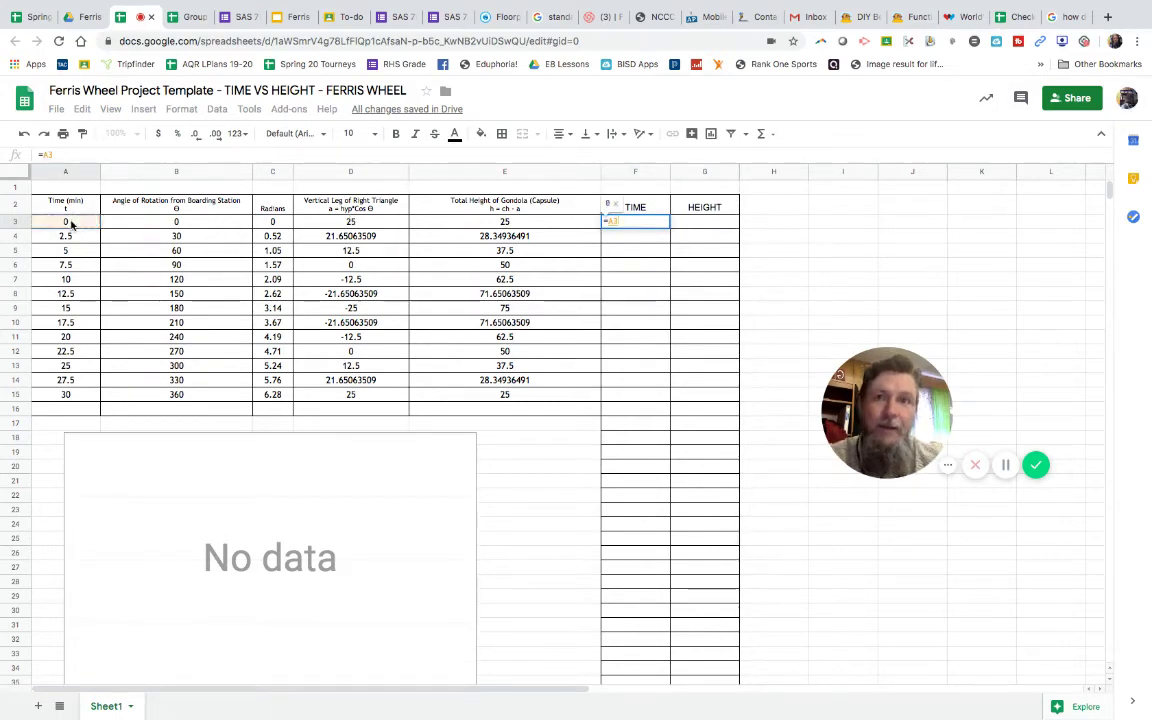
key(Return)
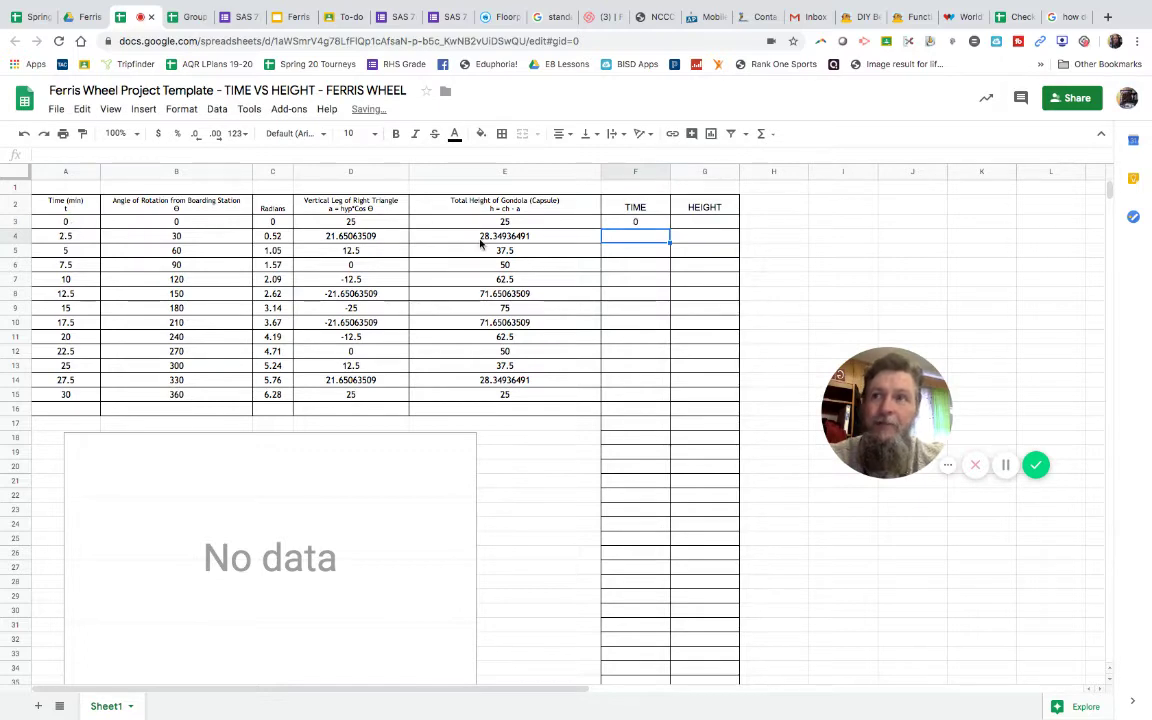
click(698, 223)
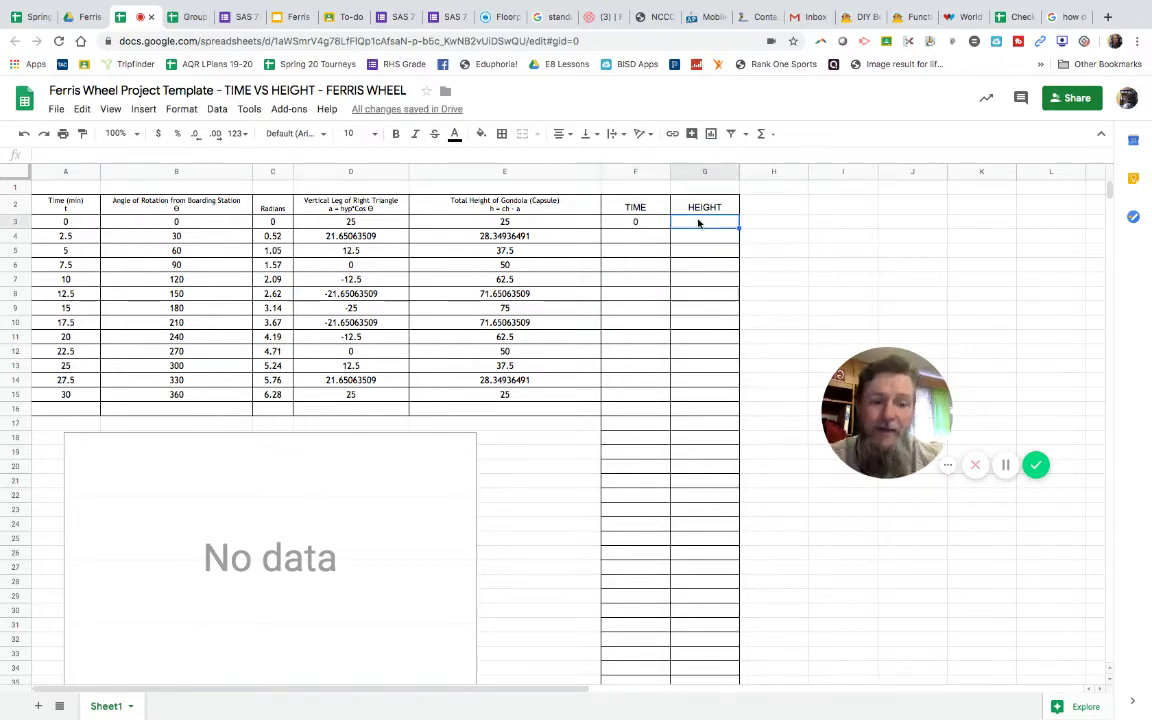
text(=)
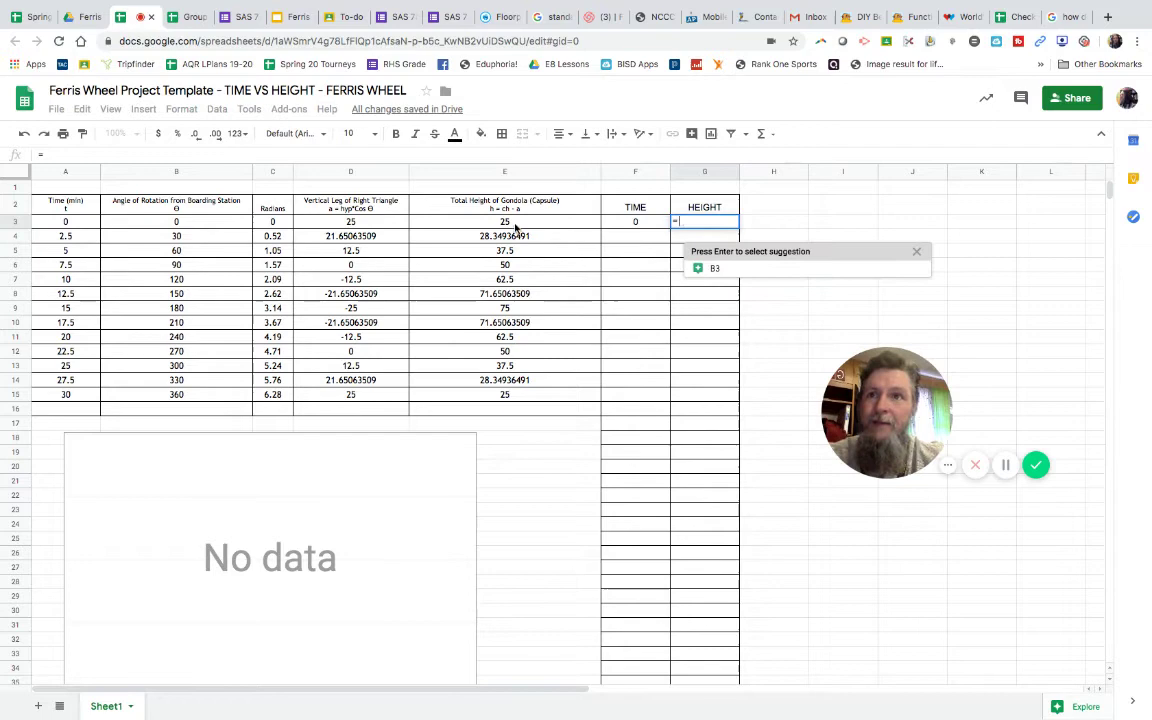
click(515, 226)
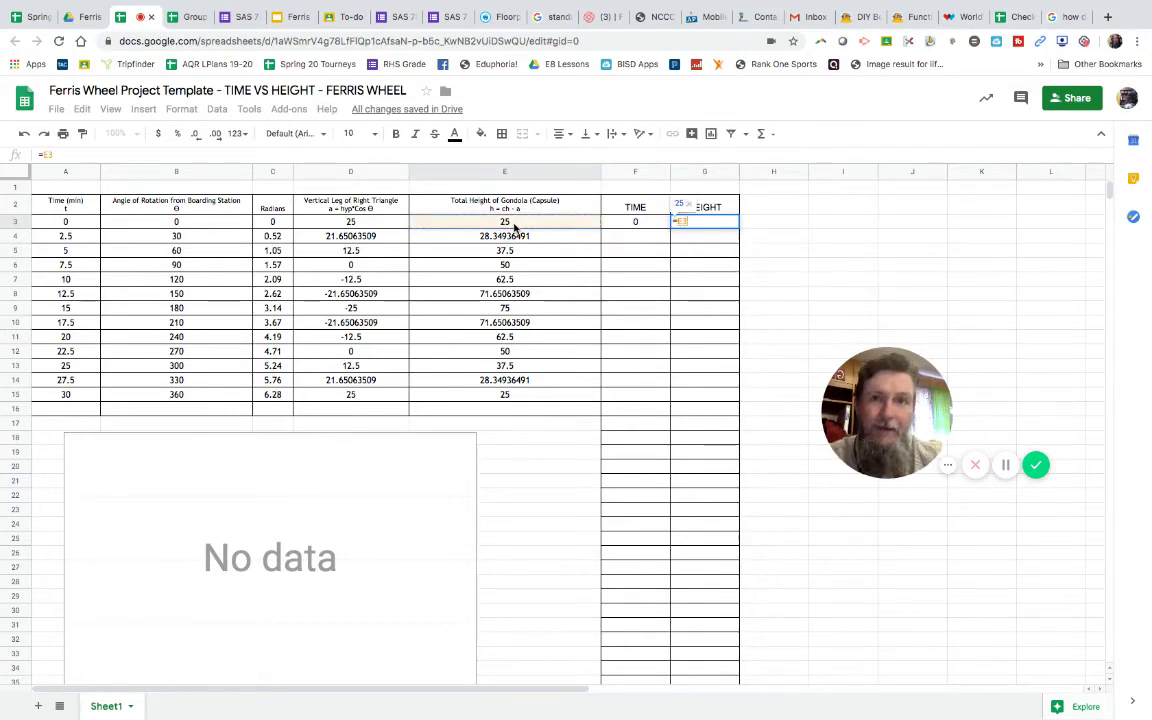
key(Return)
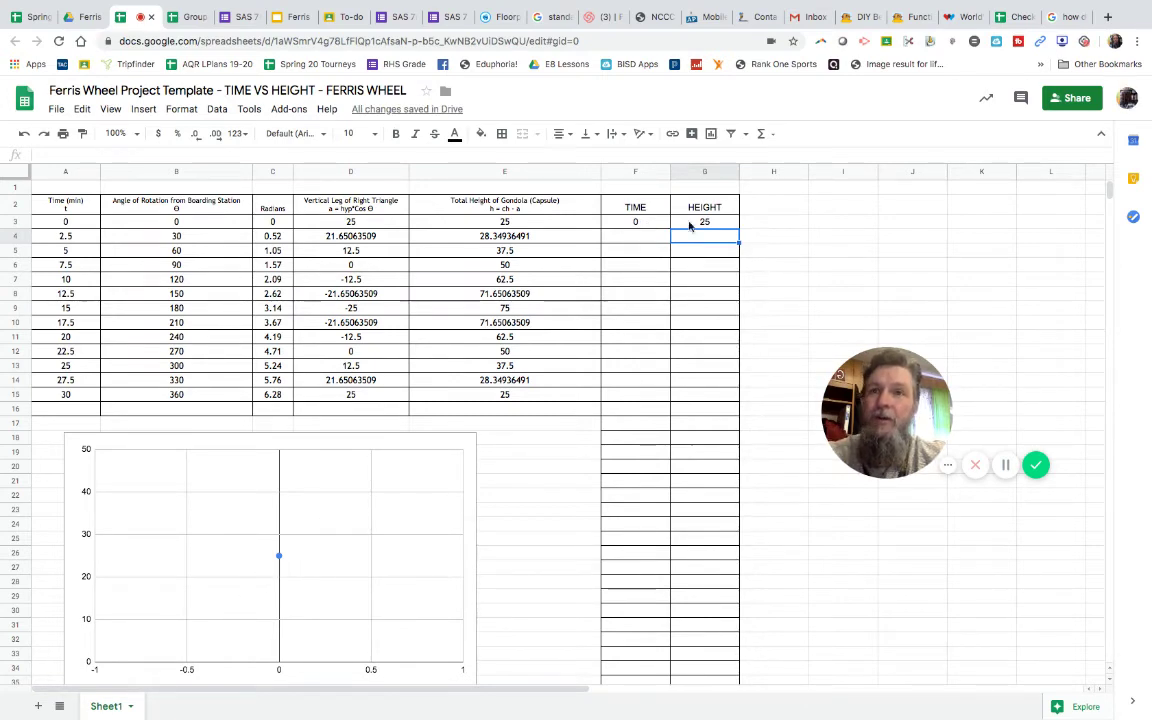
- Copy the F3:G3 TIME and HEIGHT formulas down into F4:G15
click(653, 225)
drag(653, 225, 707, 229)
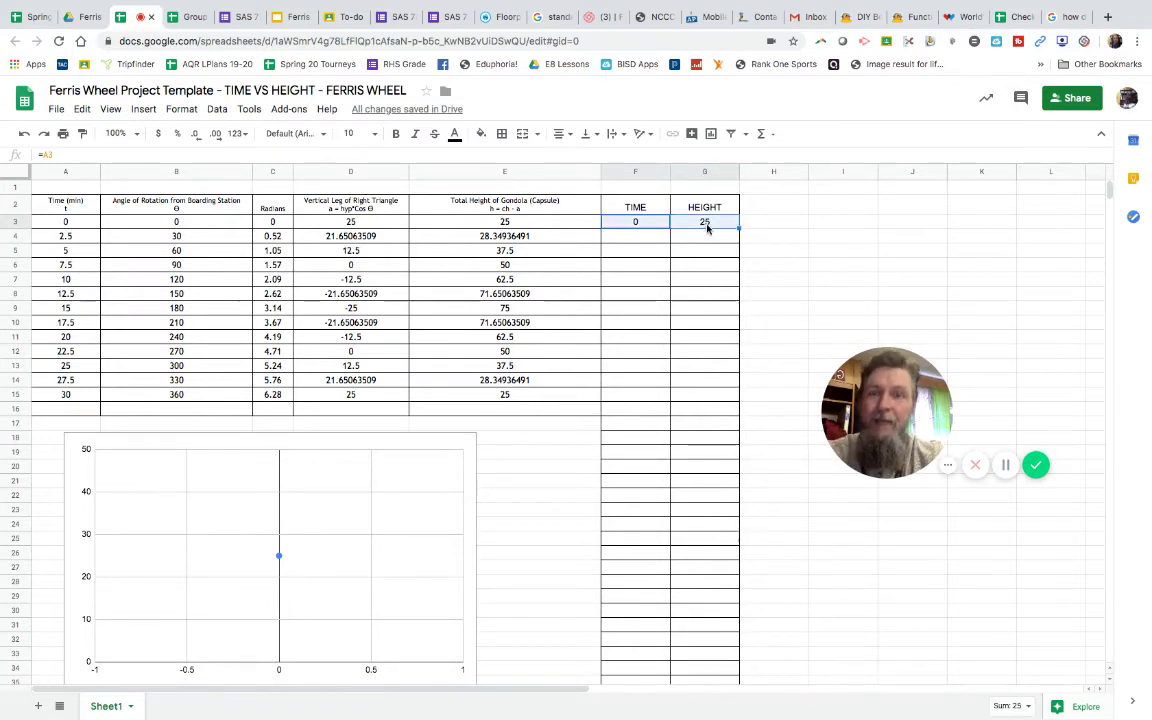
key(ctrl+c)
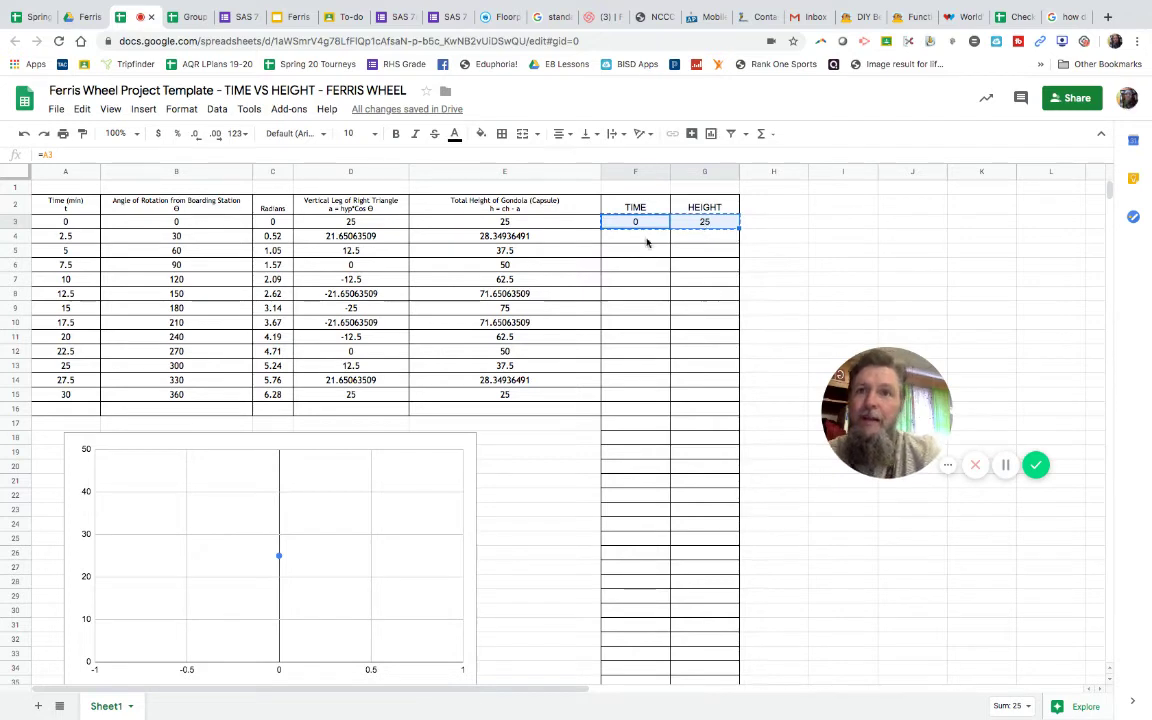
drag(647, 242, 695, 397)
key(ctrl+v)
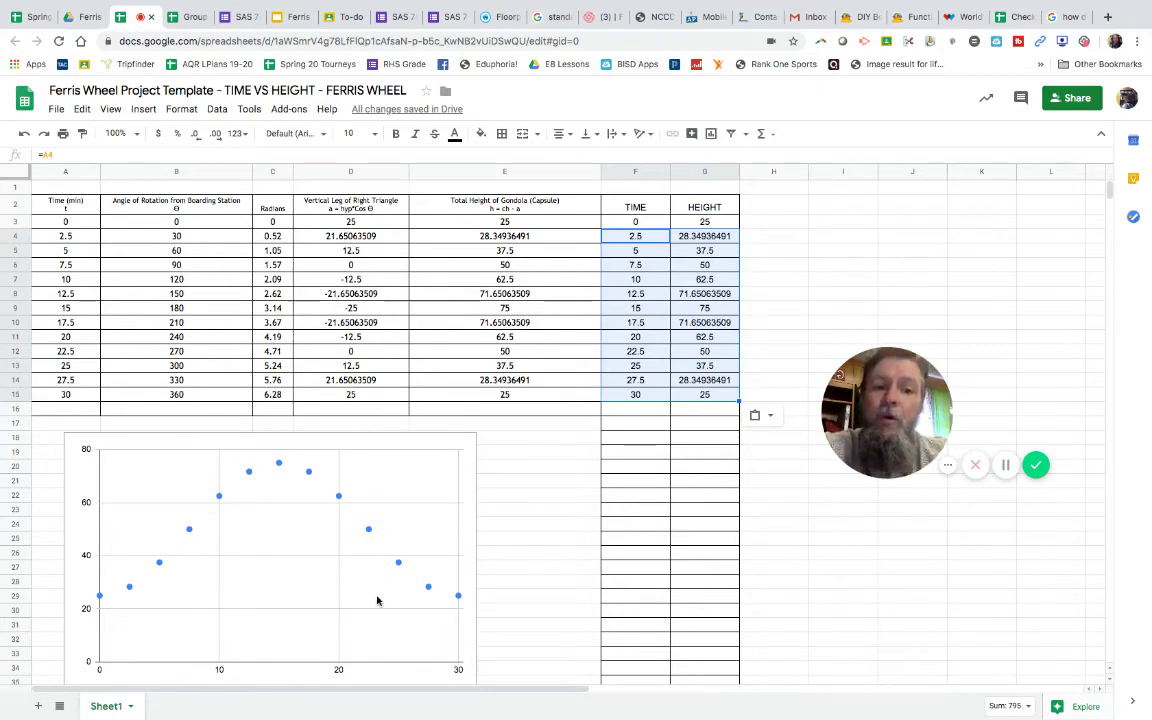
- Enter =F15+2.5 in F16 so the time continues at 32.5
click(634, 410)
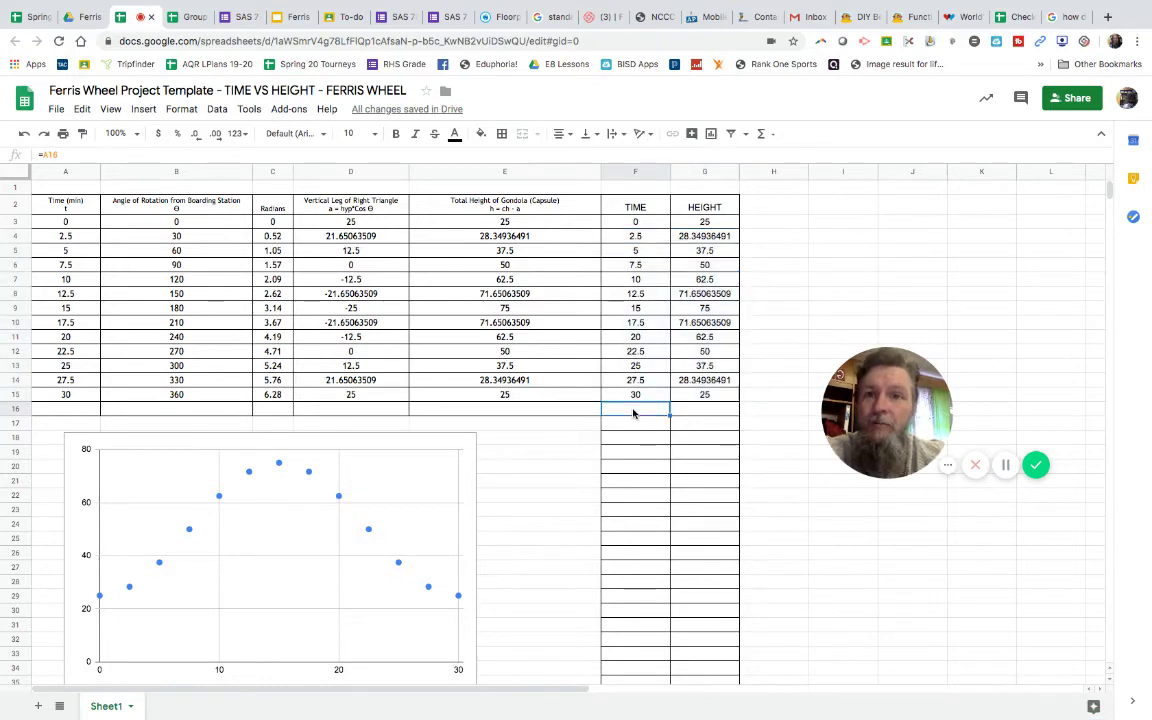
double_click(633, 410)
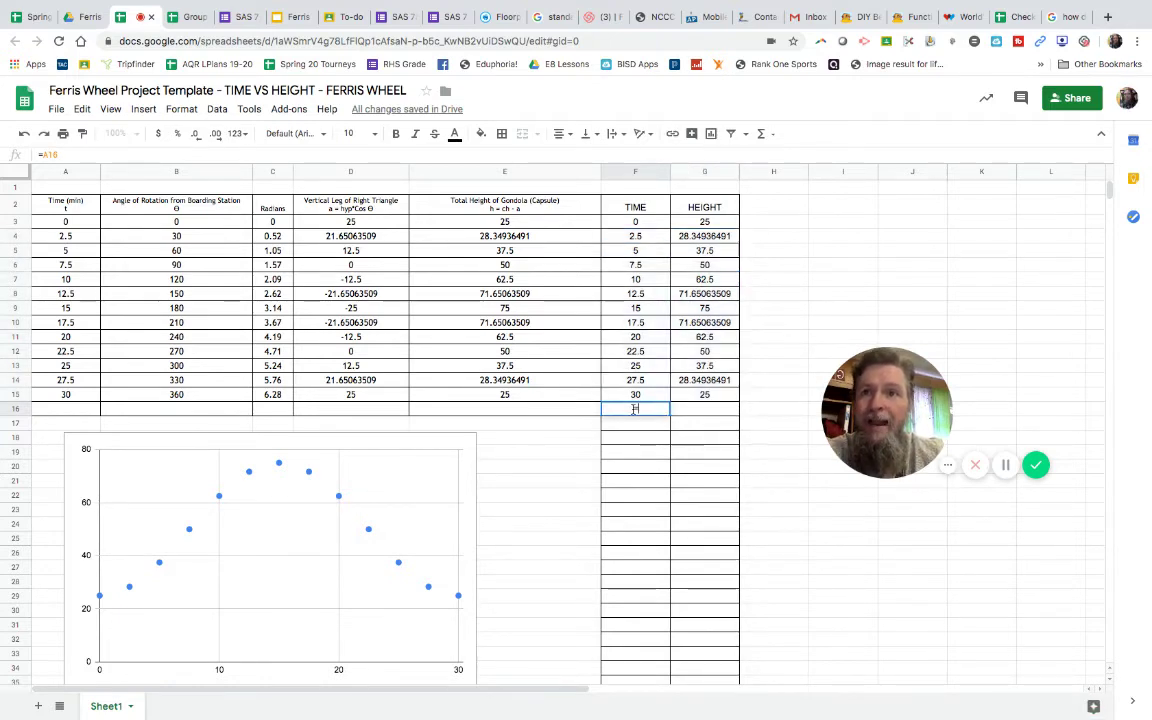
text(=)
click(641, 395)
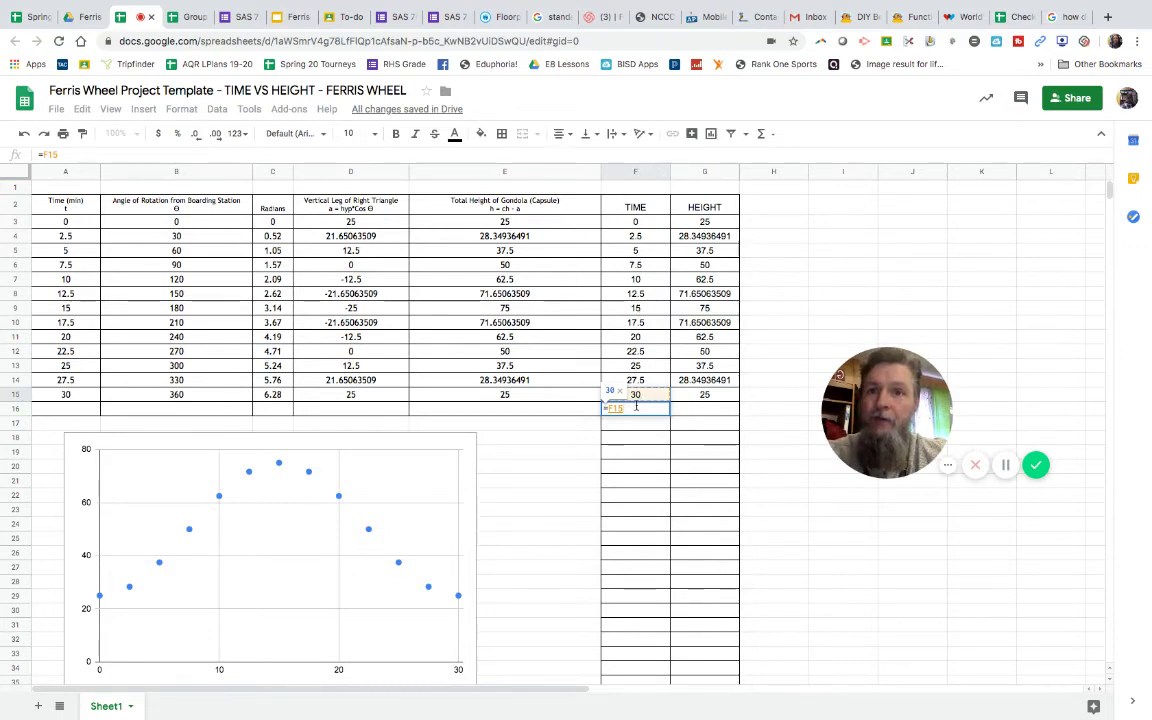
text(+)
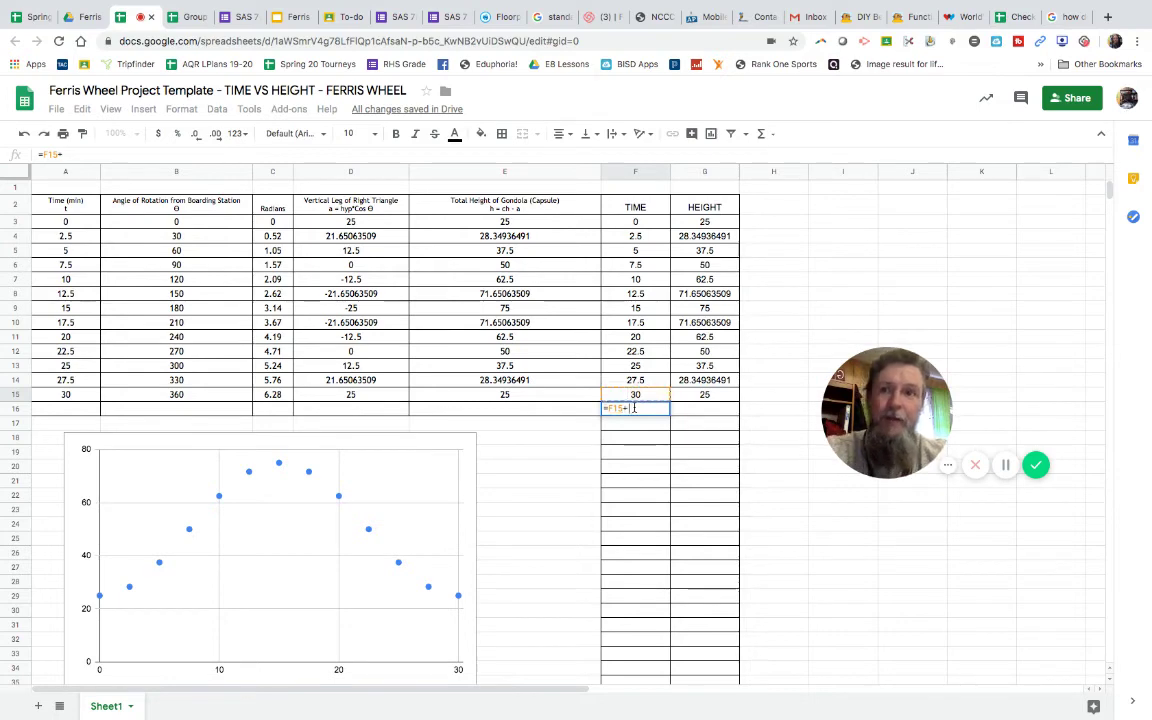
text(2.5)
key(Return)
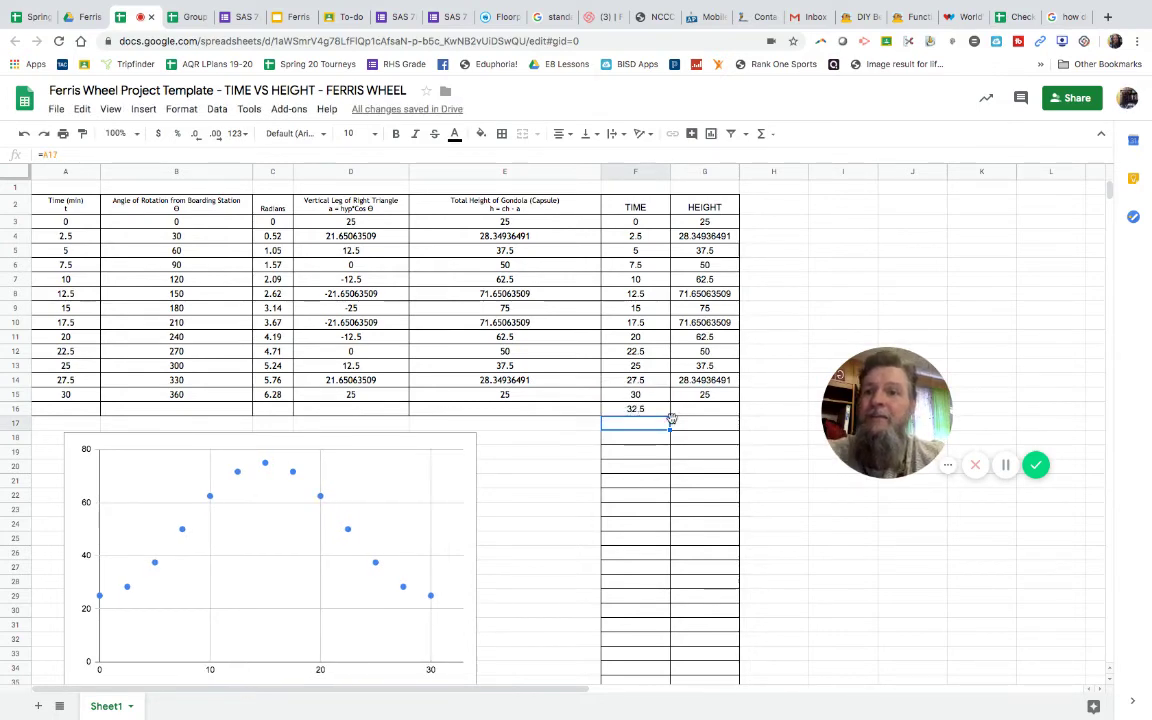
- Set G16 to =G4 (height 28.35) and copy the F16 time formula
click(704, 411)
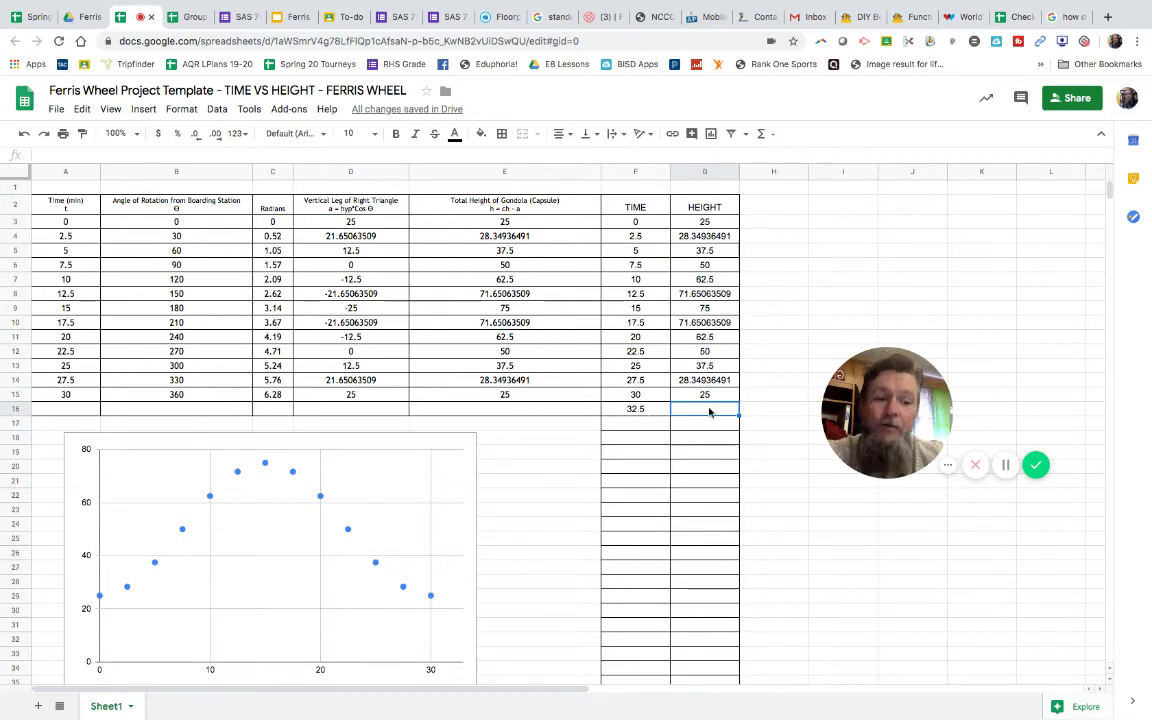
text(=)
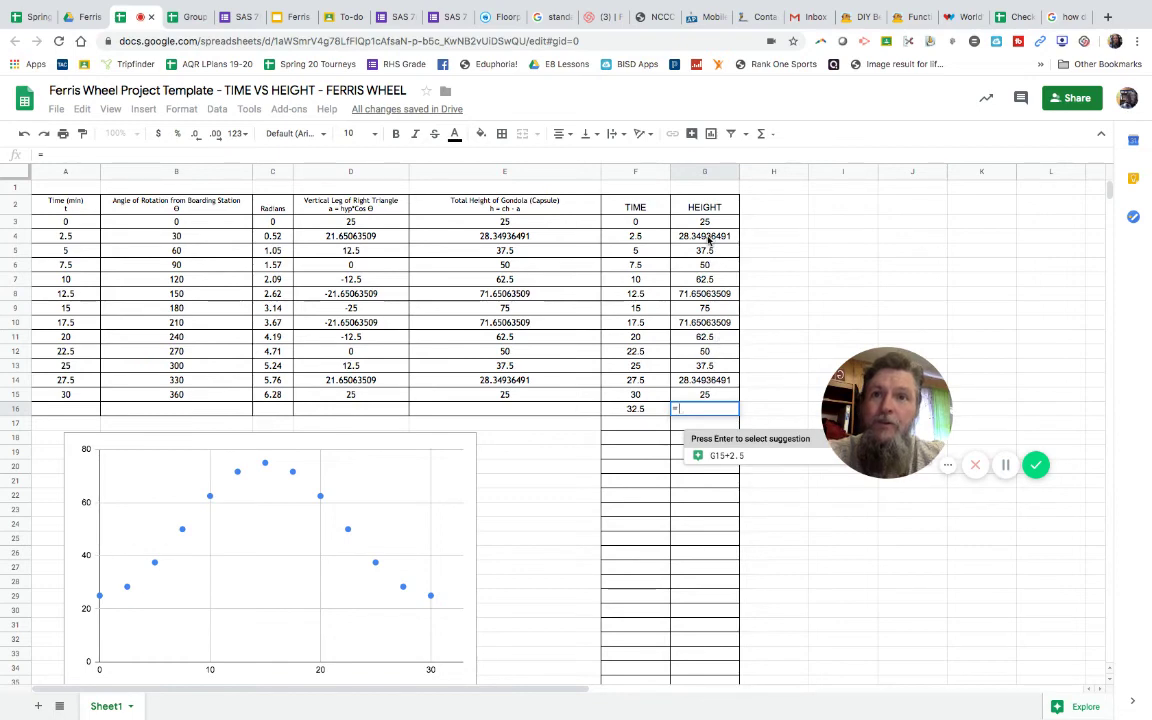
click(707, 237)
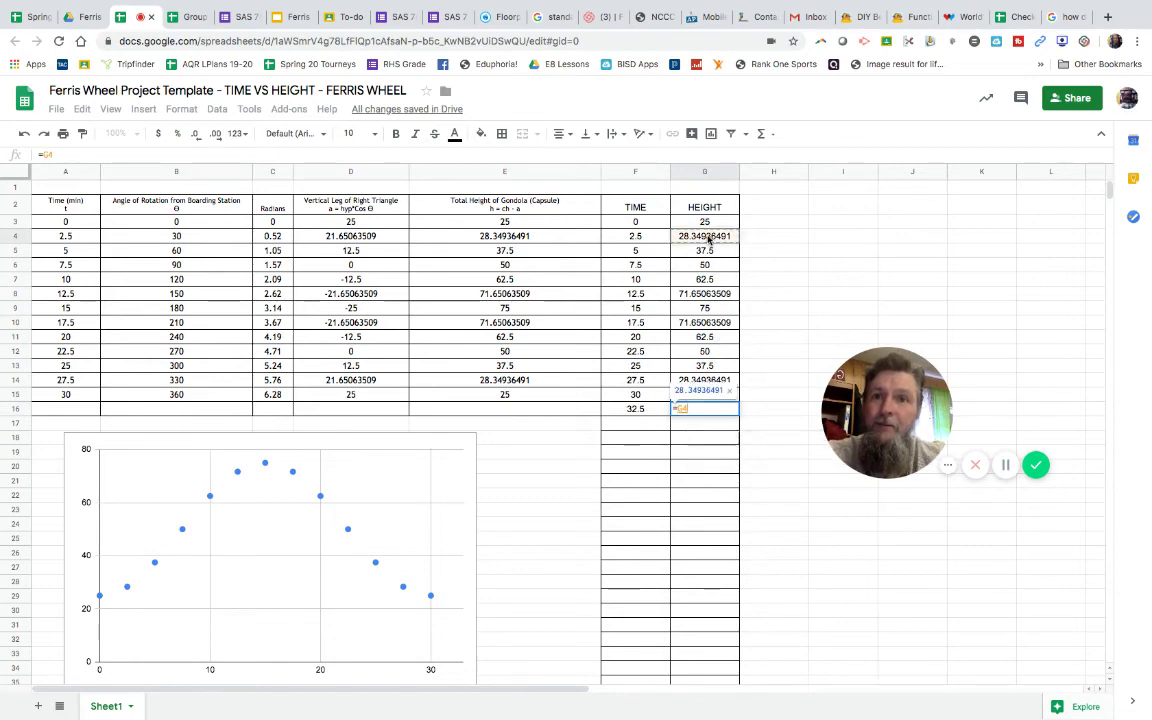
key(Return)
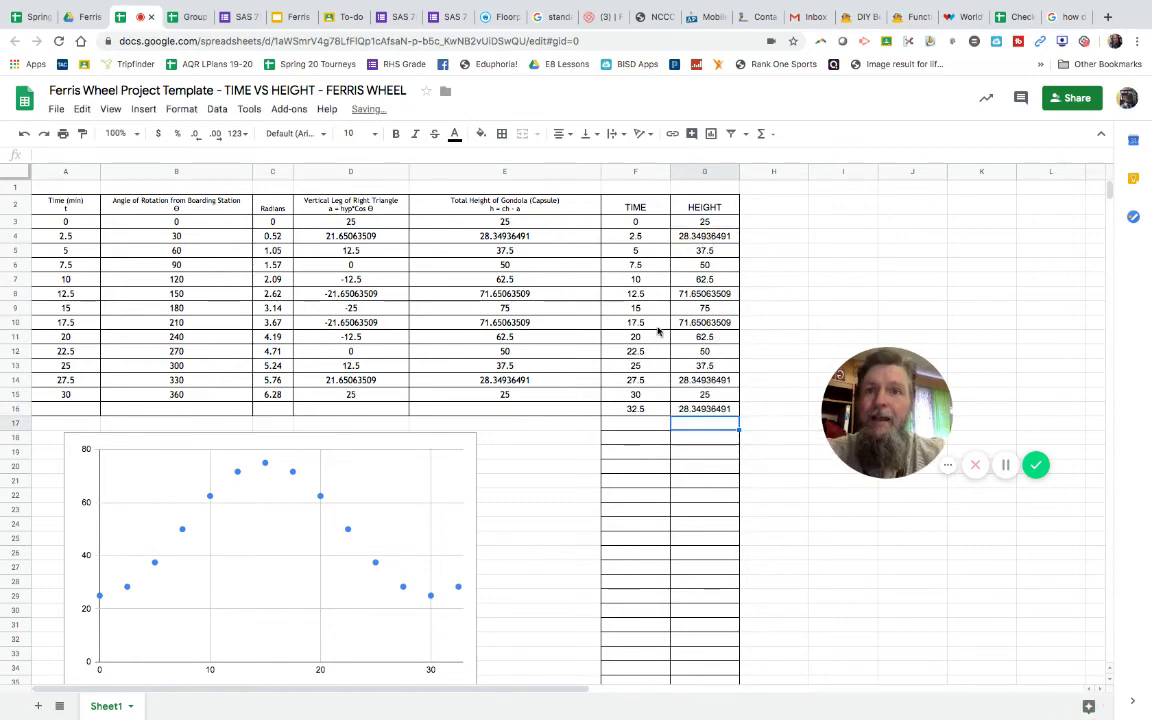
click(637, 409)
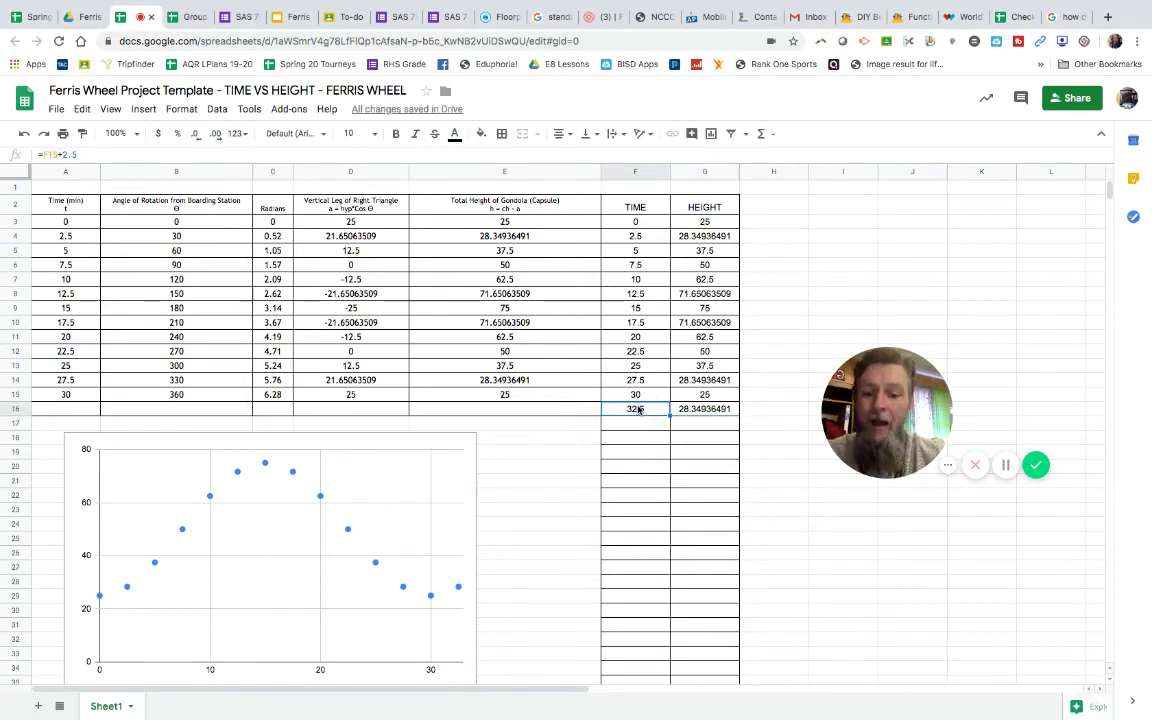
key(ctrl+c)
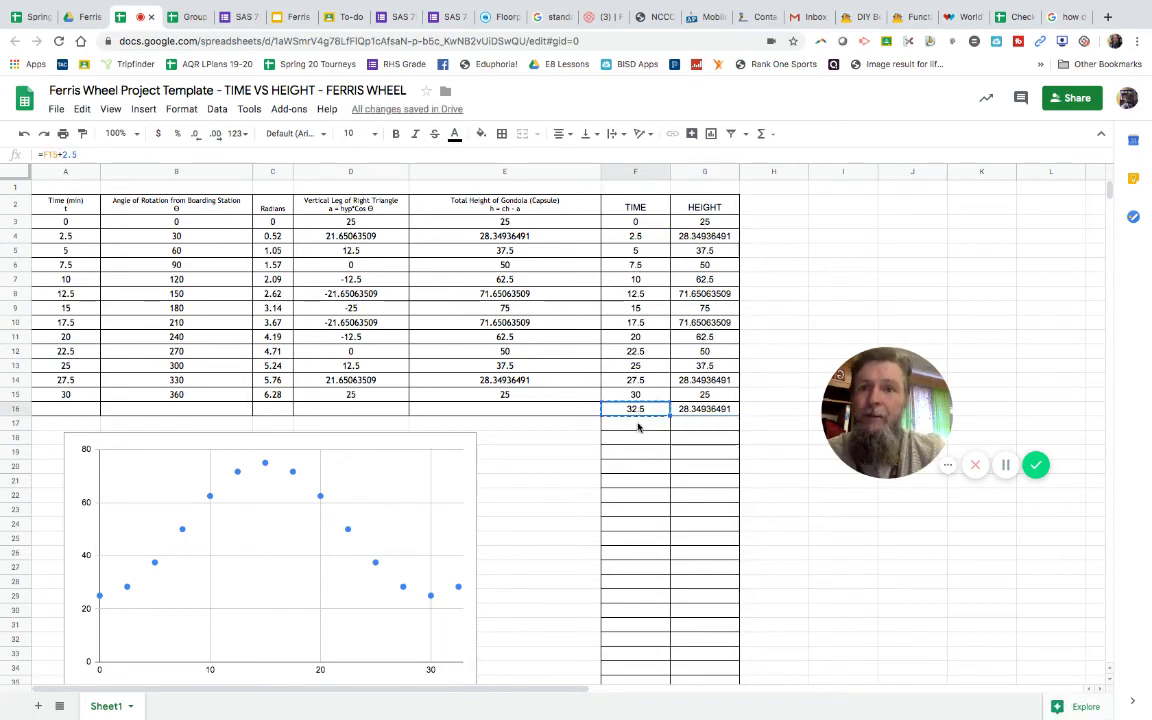
- Paste the time formula into F17:F39 (35 to 90 minutes) and the height formula into G17:G39
drag(638, 424, 638, 495)
mouse_move(641, 539)
mouse_down()
mouse_move(641, 701)
mouse_move(644, 625)
mouse_up()
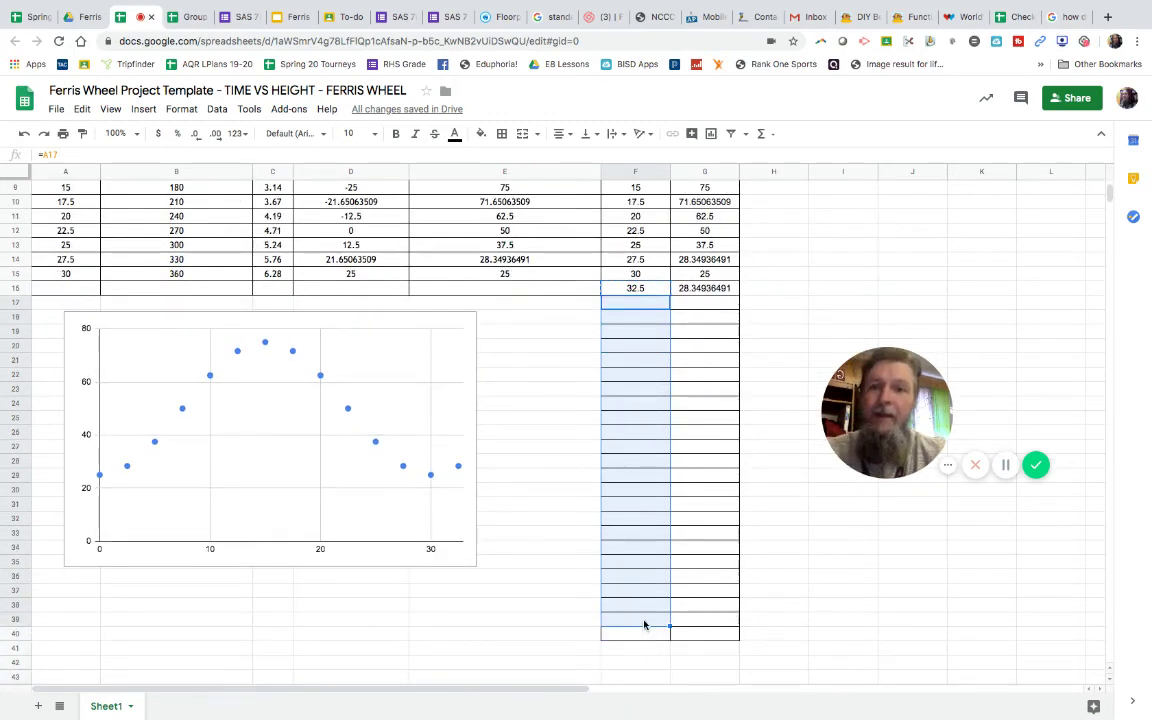
key(ctrl+v)
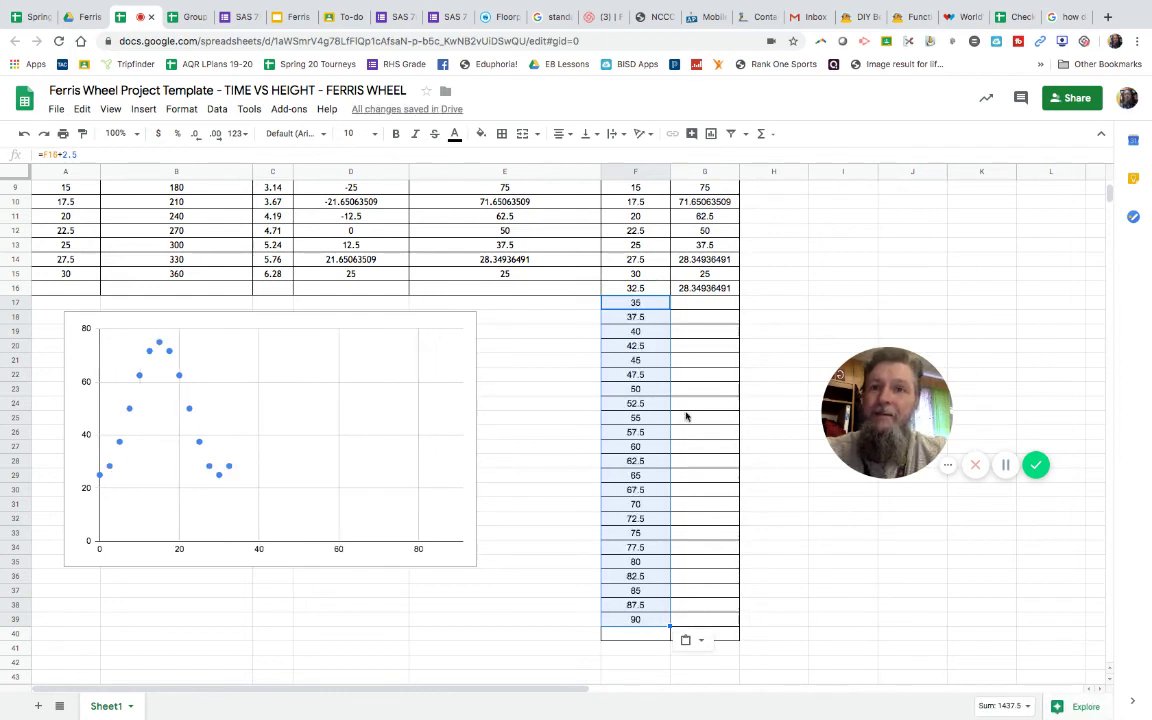
click(711, 288)
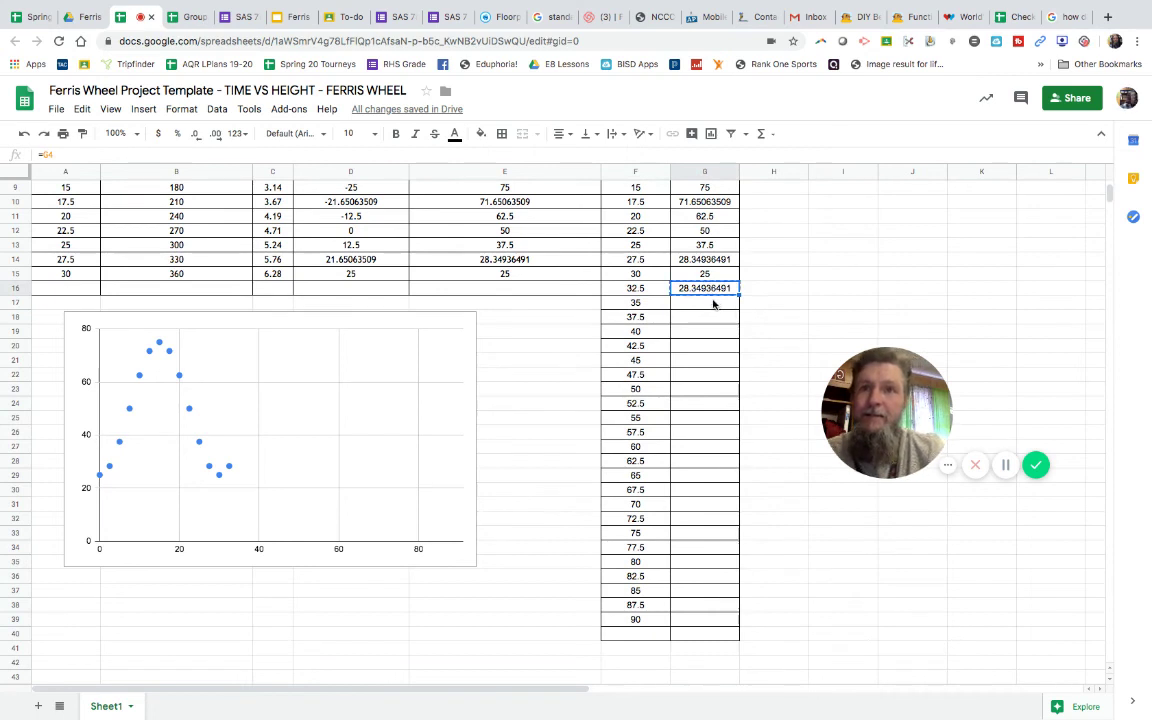
drag(713, 304, 710, 625)
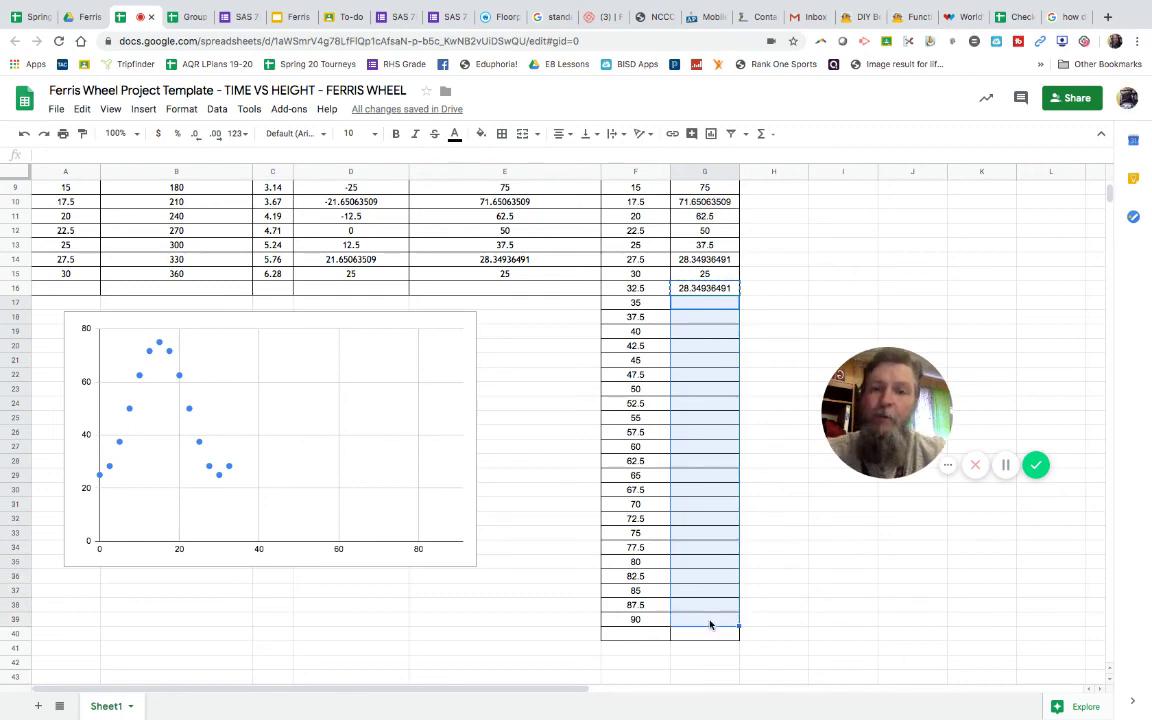
key(ctrl+v)
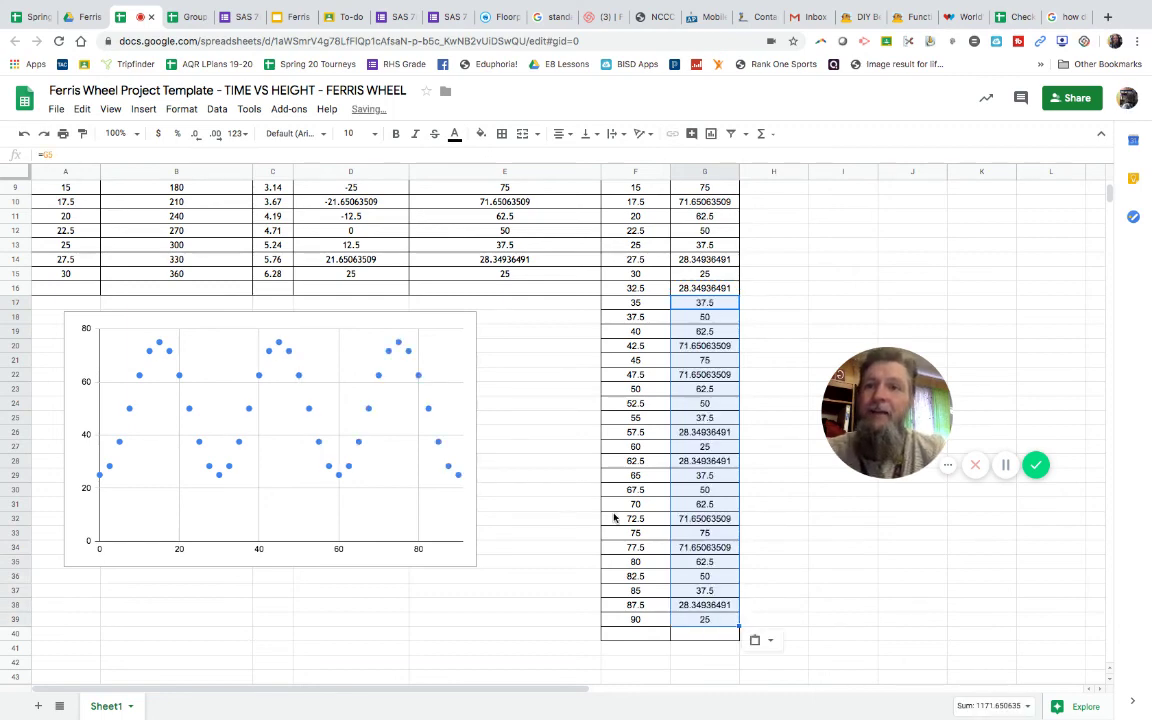
- Open the height chart in the Chart editor and expand the Chart type dropdown
scroll(450, 495, down, 2)
scroll(400, 490, right, 2)
scroll(318, 484, left, 2)
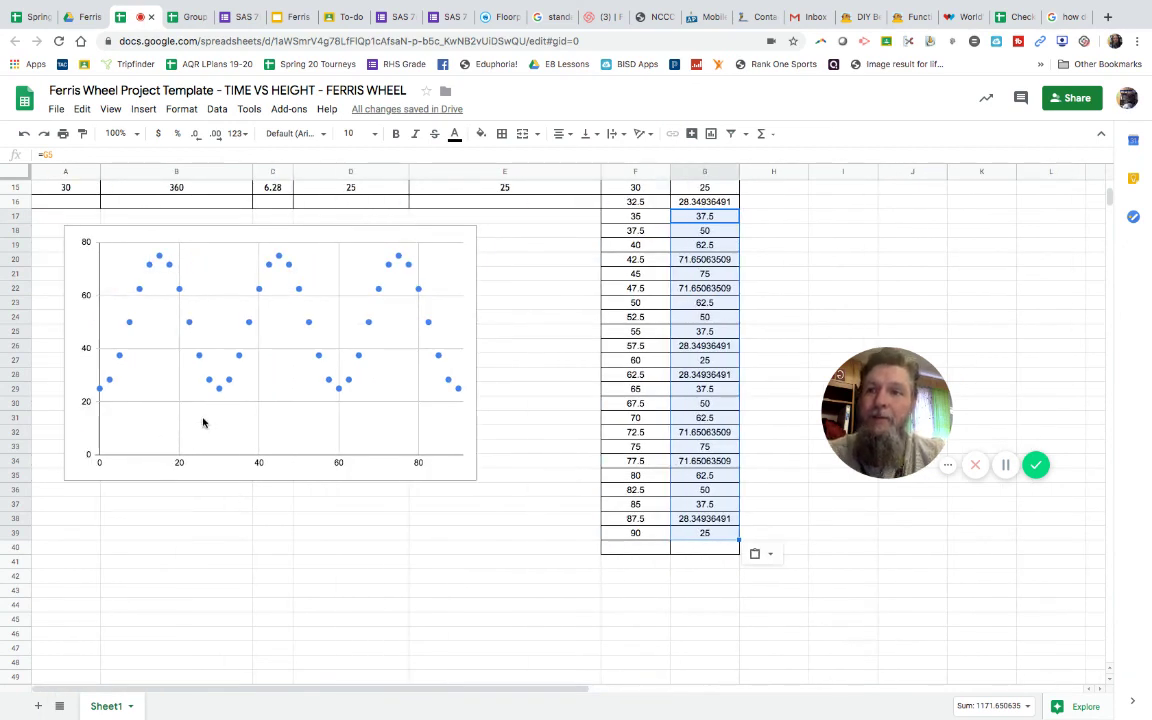
click(438, 285)
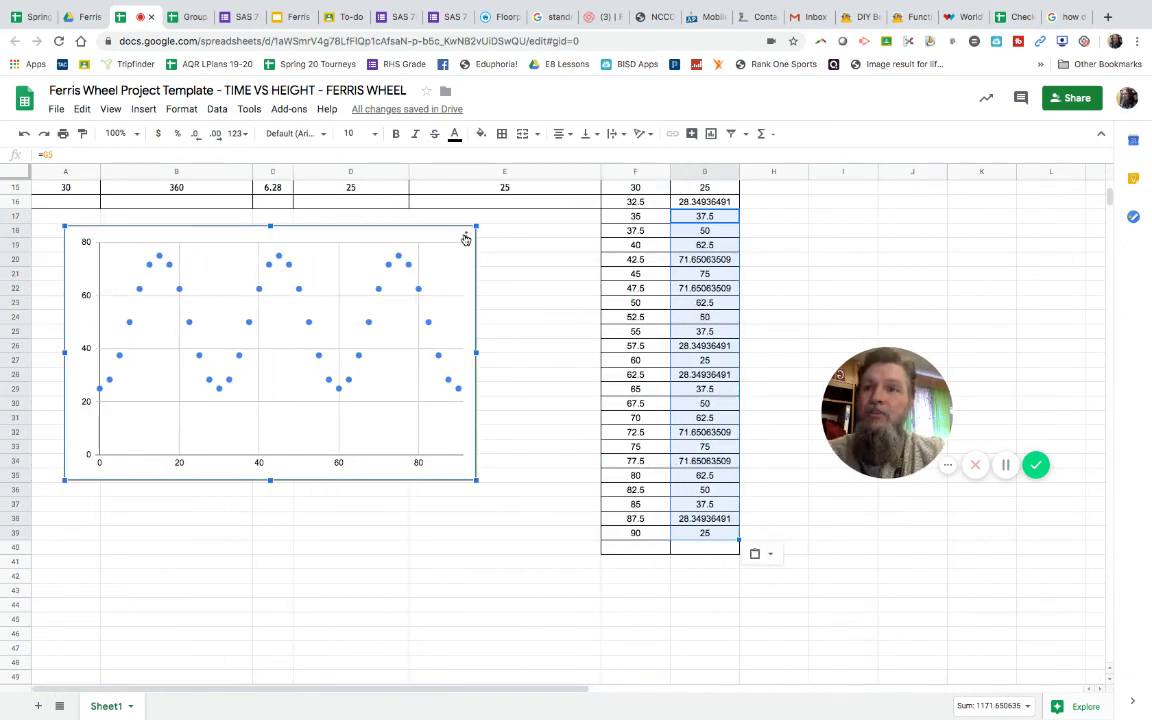
click(465, 237)
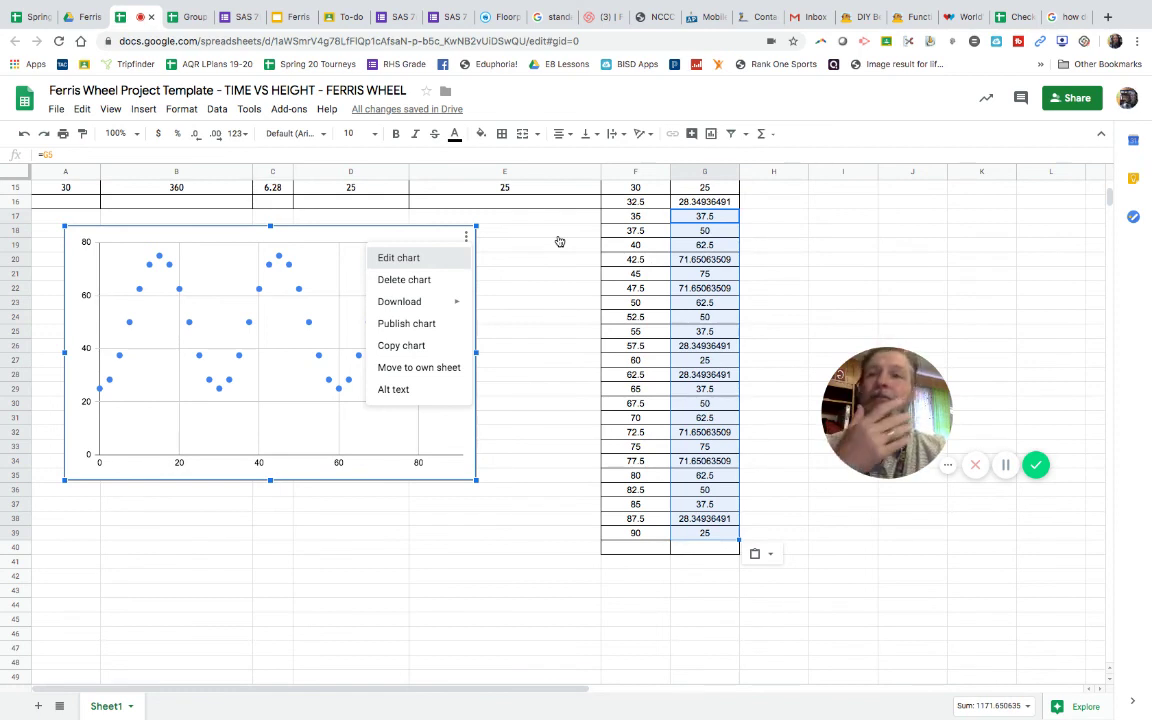
click(411, 266)
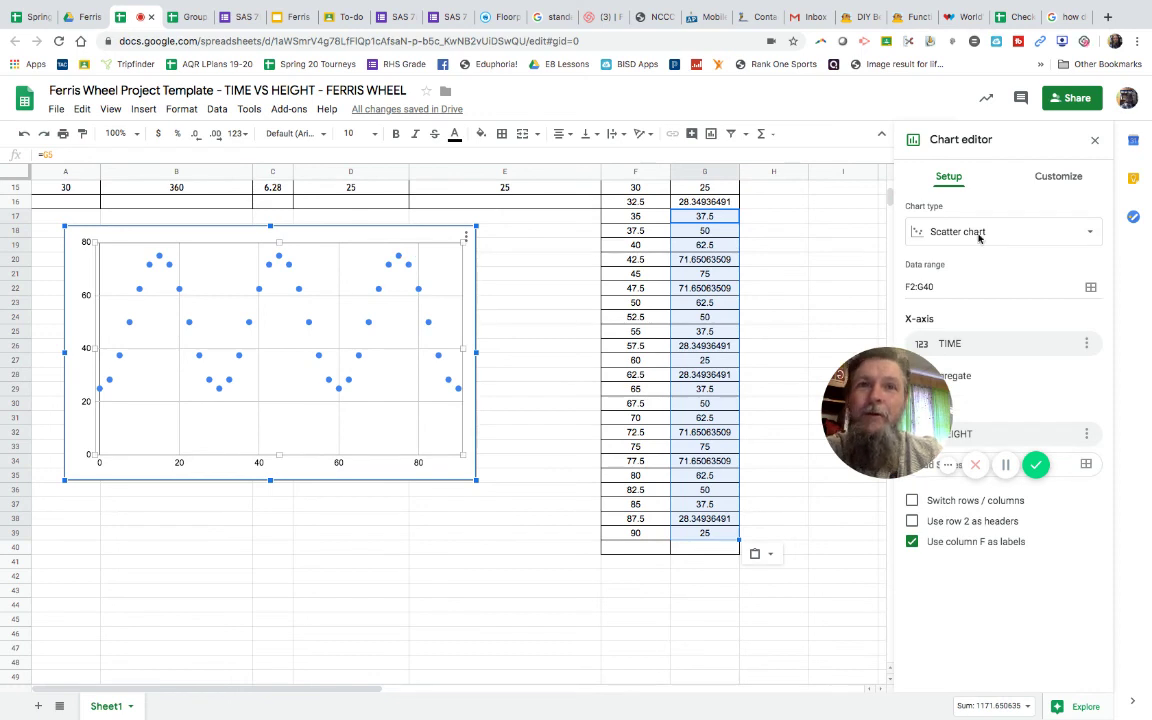
click(1079, 234)
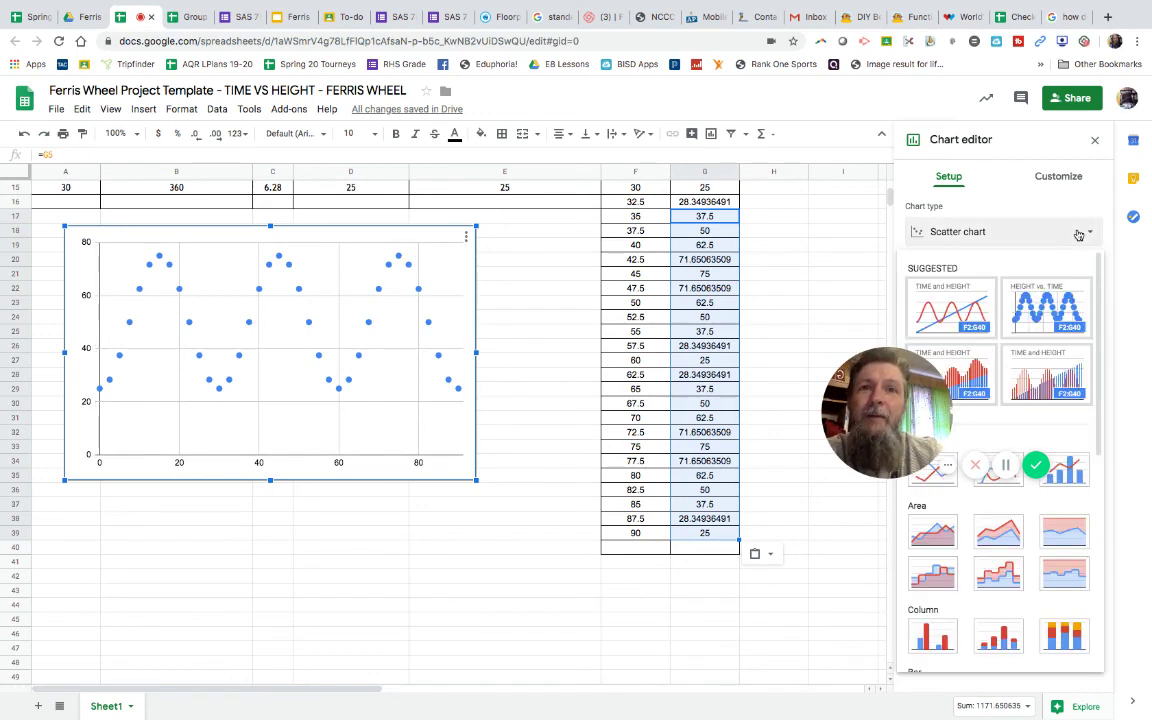